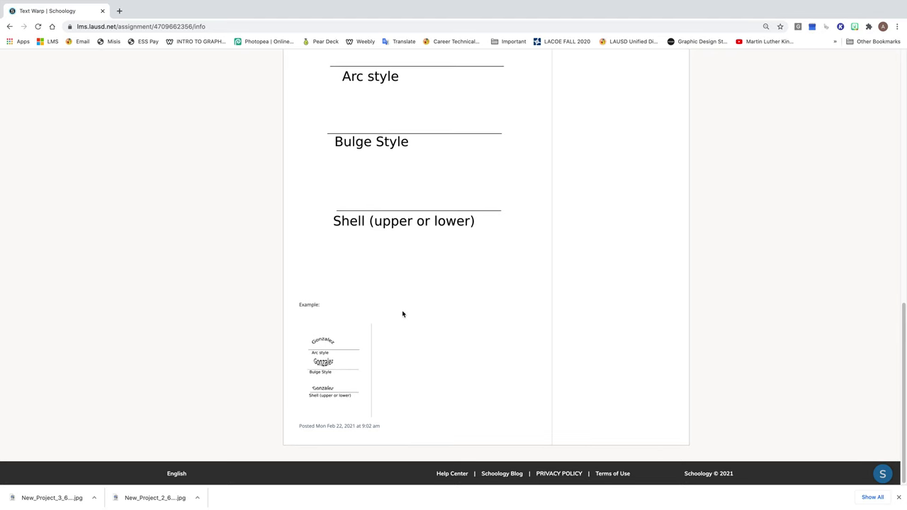
Step: Open Photopea through the assignment's link, review the Text Warp worksheet in Schoology, and return to Photopea
scroll(403, 314, "up", 15)
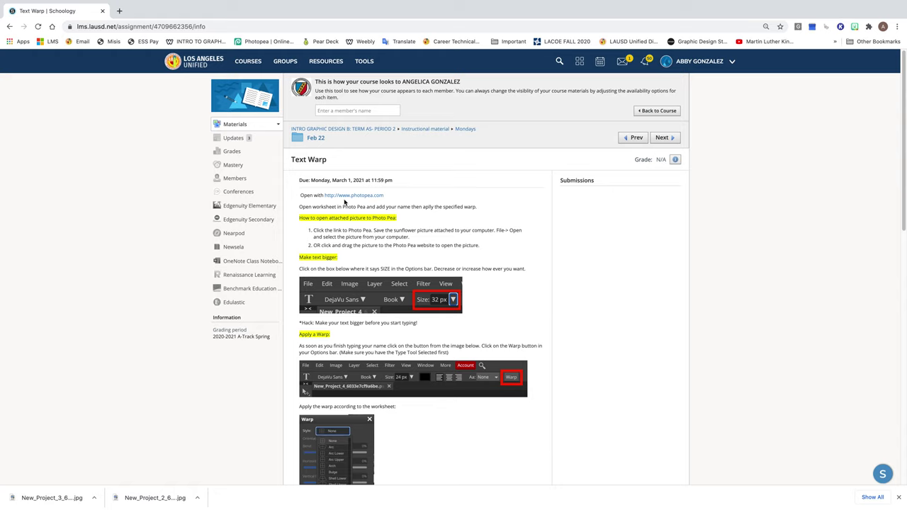
left_click(362, 196)
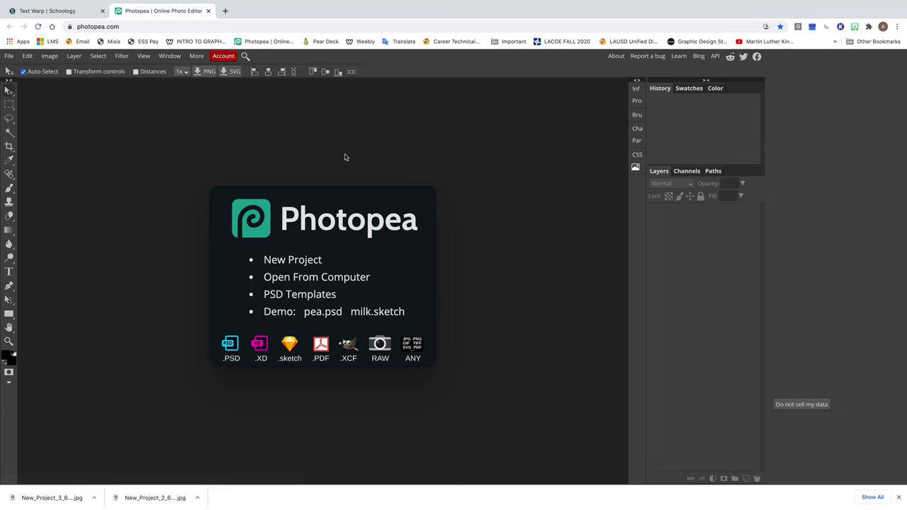
left_click(82, 10)
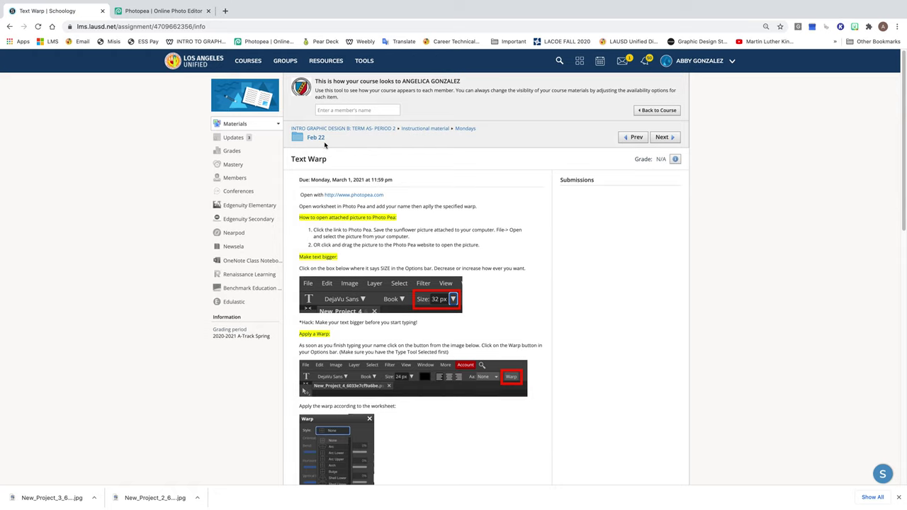
scroll(419, 208, "down", 10)
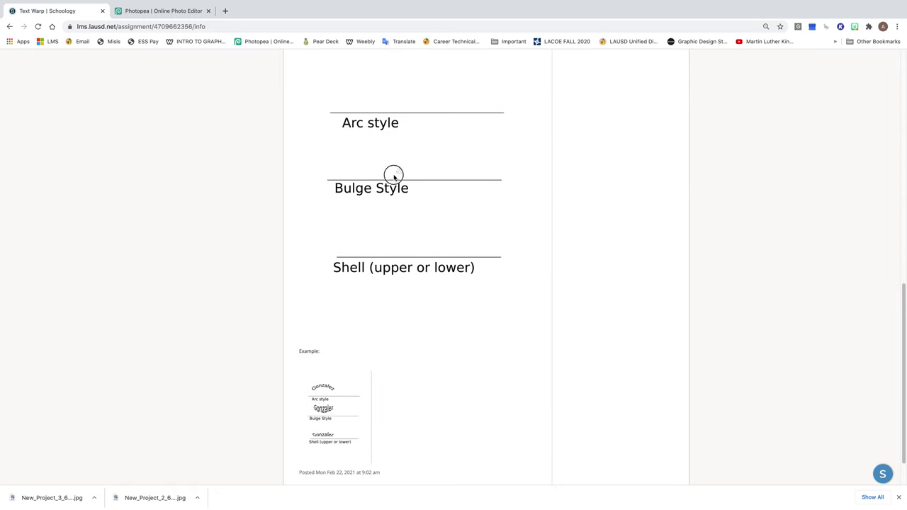
left_click(163, 10)
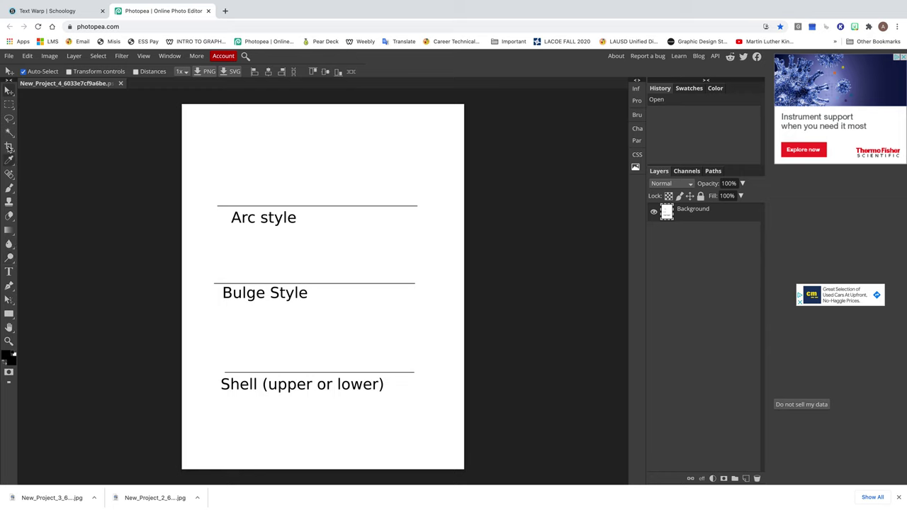
Step: Add the last name as 150 px text above the "Arc style" line
left_click(9, 273)
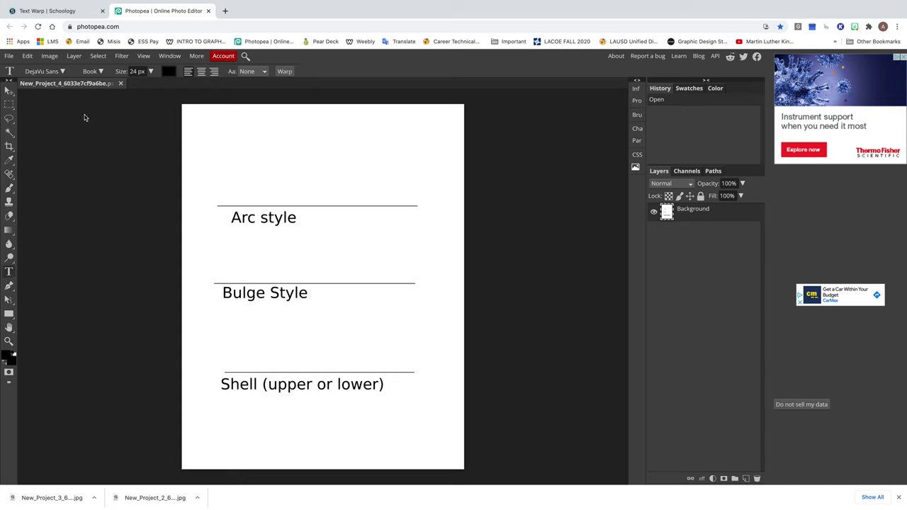
left_click(151, 71)
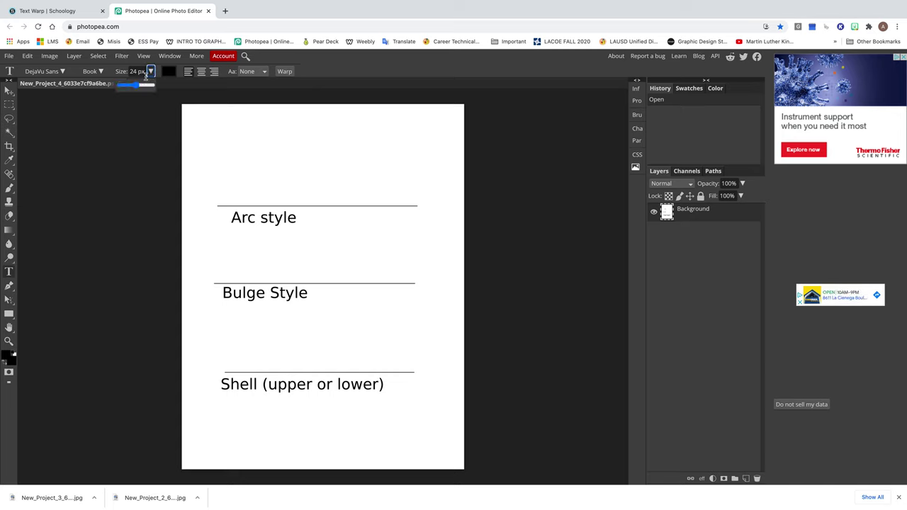
mouse_move(137, 86)
left_mouse_down()
mouse_move(163, 85)
mouse_move(148, 84)
left_mouse_up()
left_click(151, 72)
left_click(150, 72)
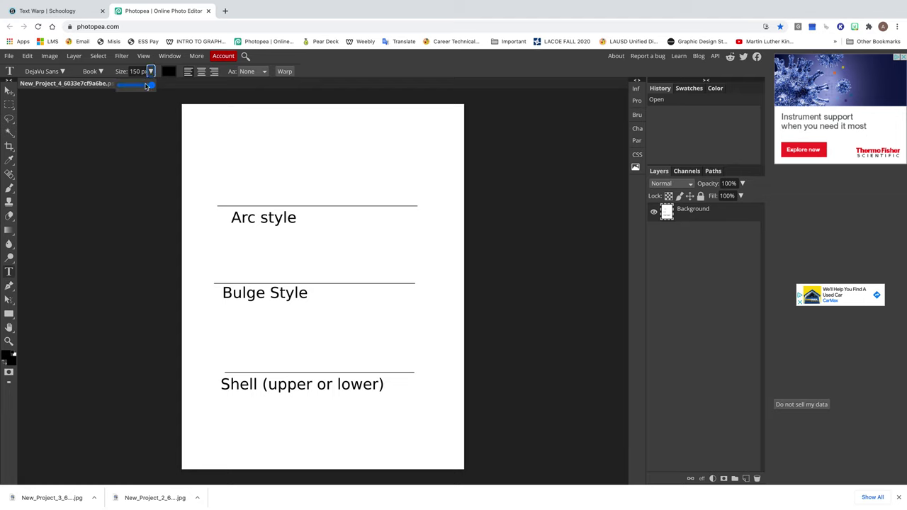
mouse_move(150, 85)
left_mouse_down()
mouse_move(137, 86)
mouse_move(150, 87)
left_mouse_up()
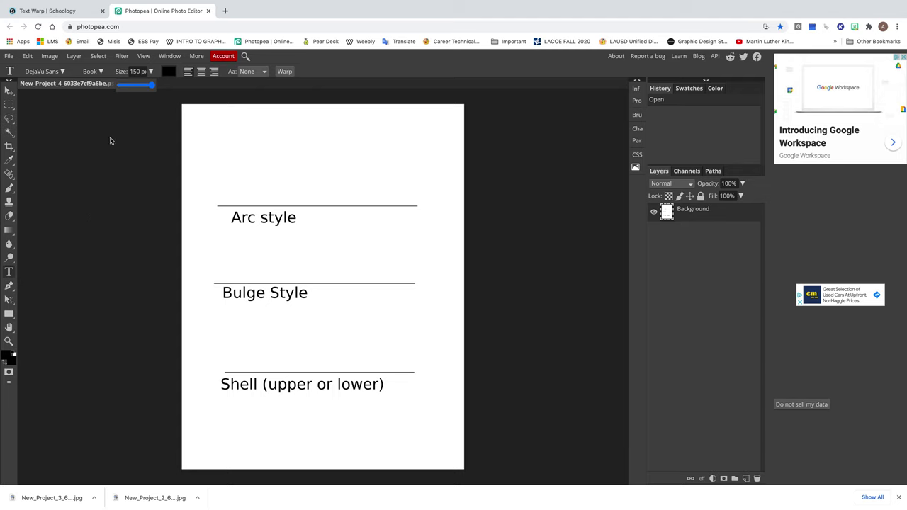
left_click(268, 190)
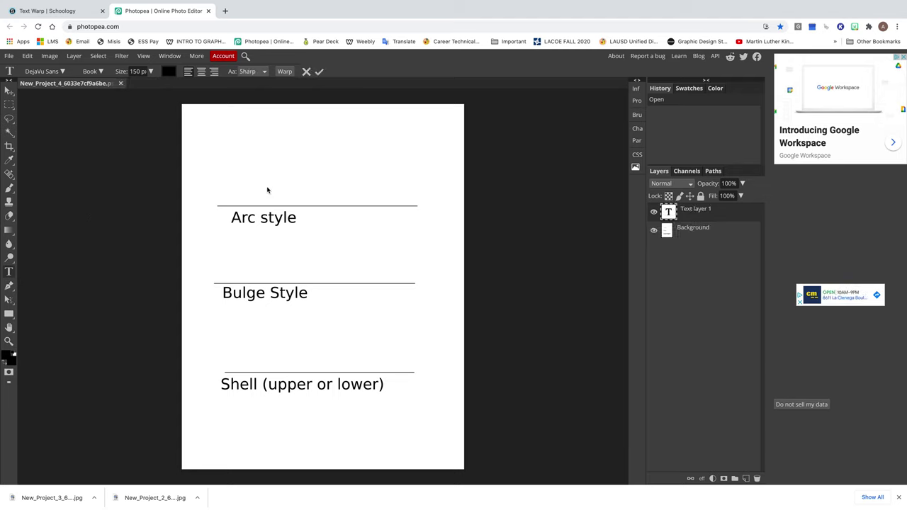
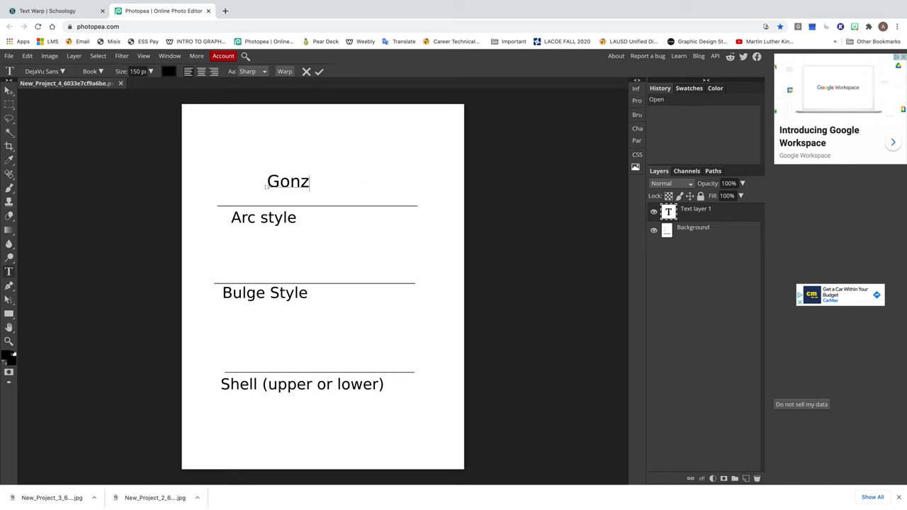
type("alez")
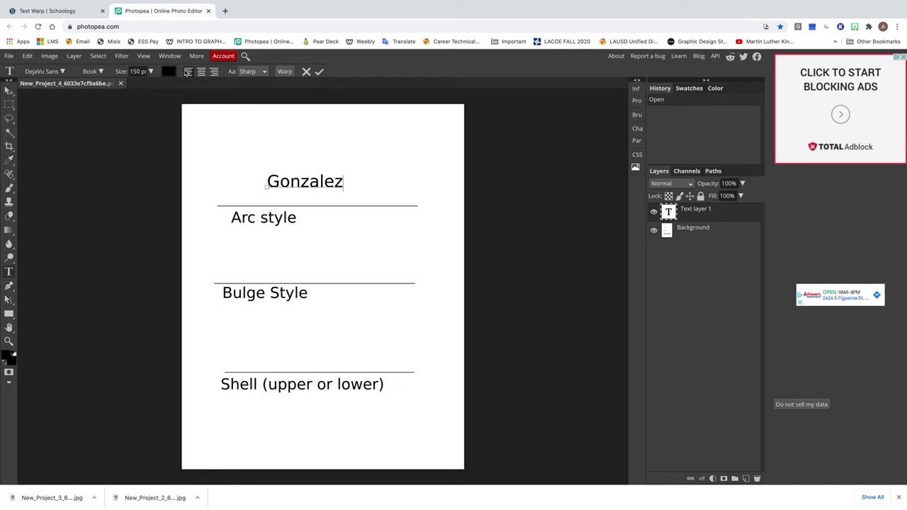
Step: Warp the name above the "Arc style" line with the Arc style, horizontal orientation and a 50% bend
left_click(284, 71)
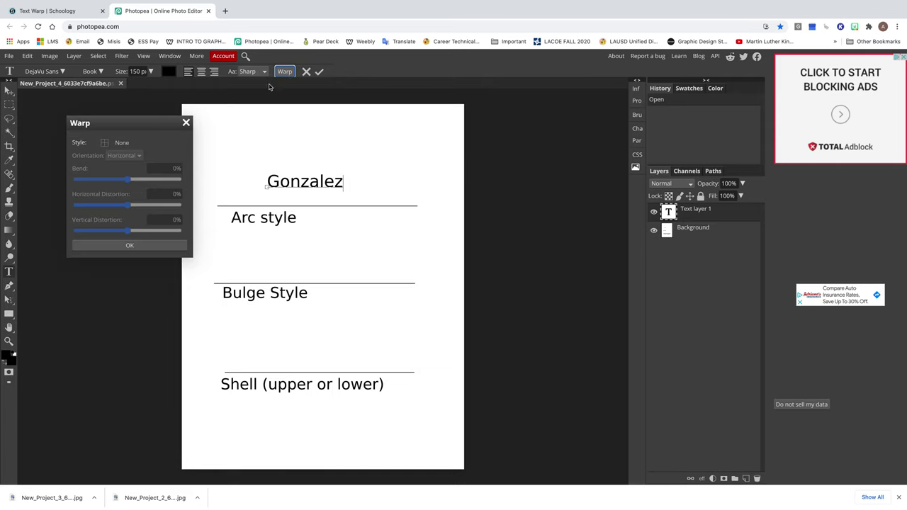
left_click_drag(134, 125, 108, 149)
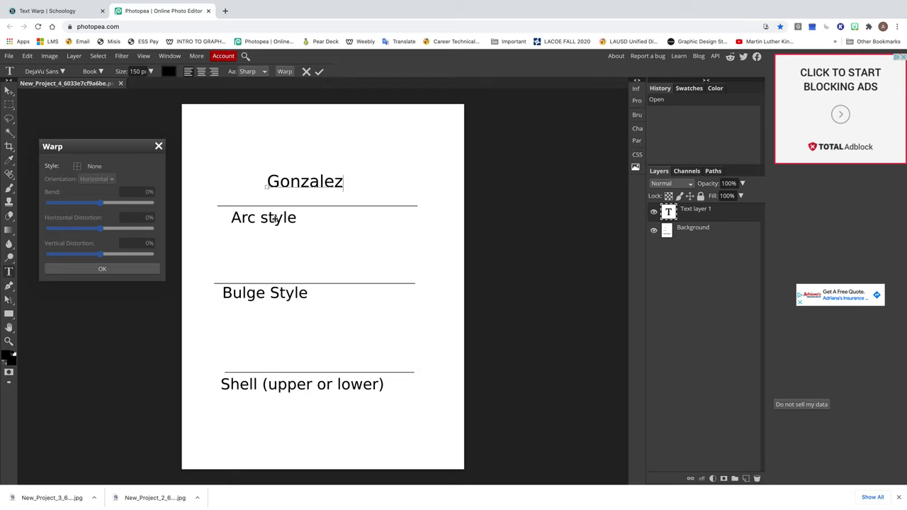
left_click(84, 167)
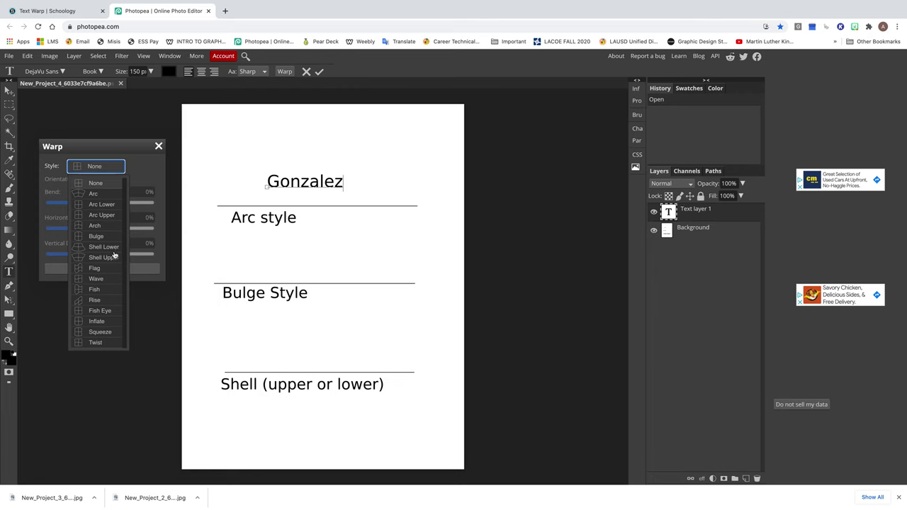
left_click(96, 194)
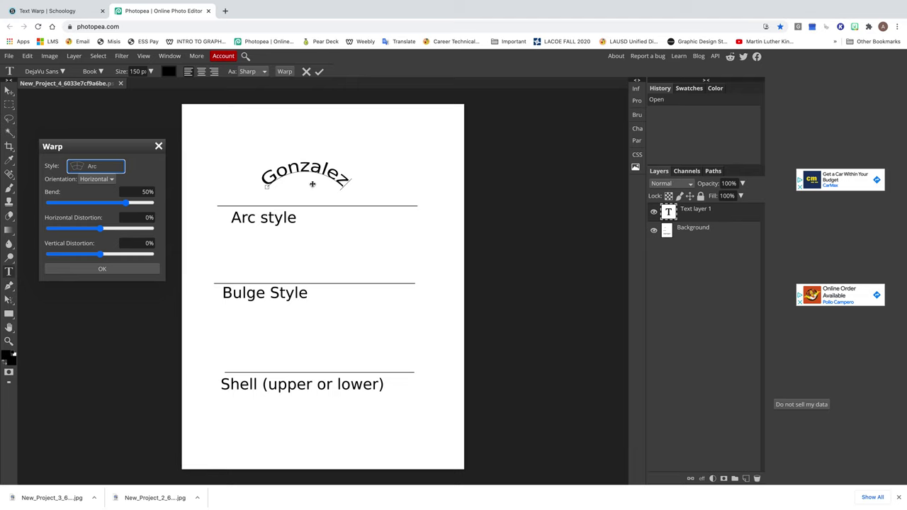
mouse_move(126, 204)
left_mouse_down()
mouse_move(138, 206)
mouse_move(61, 206)
mouse_move(146, 206)
mouse_move(73, 206)
mouse_move(126, 206)
left_mouse_up()
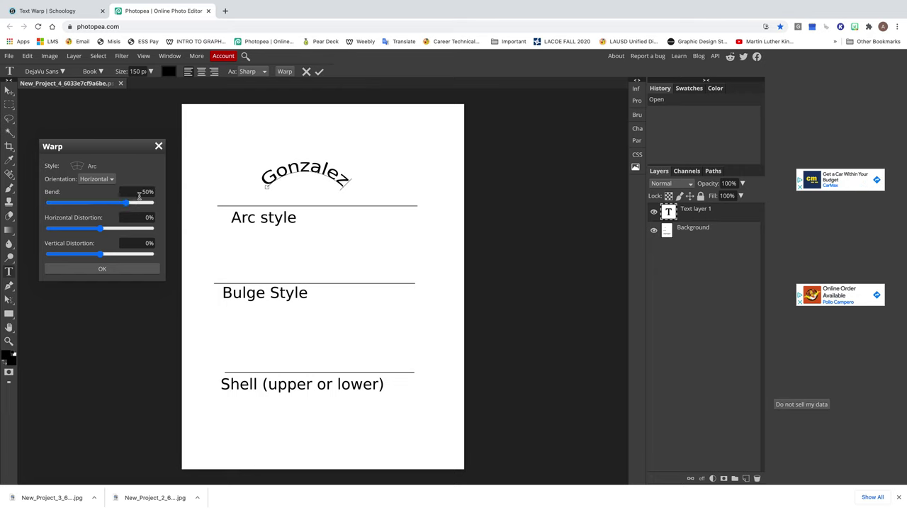
left_click(102, 269)
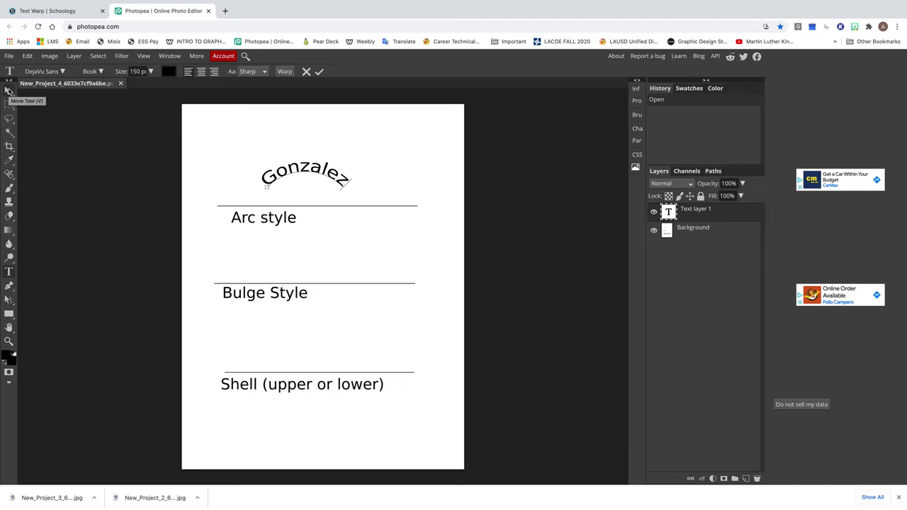
Step: Move the arched name to roughly the middle of the "Arc style" line, slightly above it
left_click(9, 90)
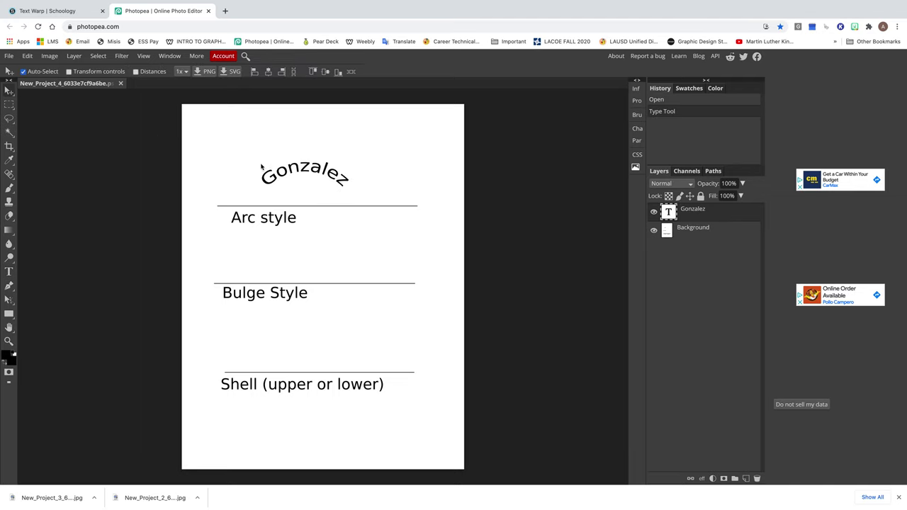
mouse_move(330, 173)
left_mouse_down()
mouse_move(370, 165)
mouse_move(336, 175)
left_mouse_up()
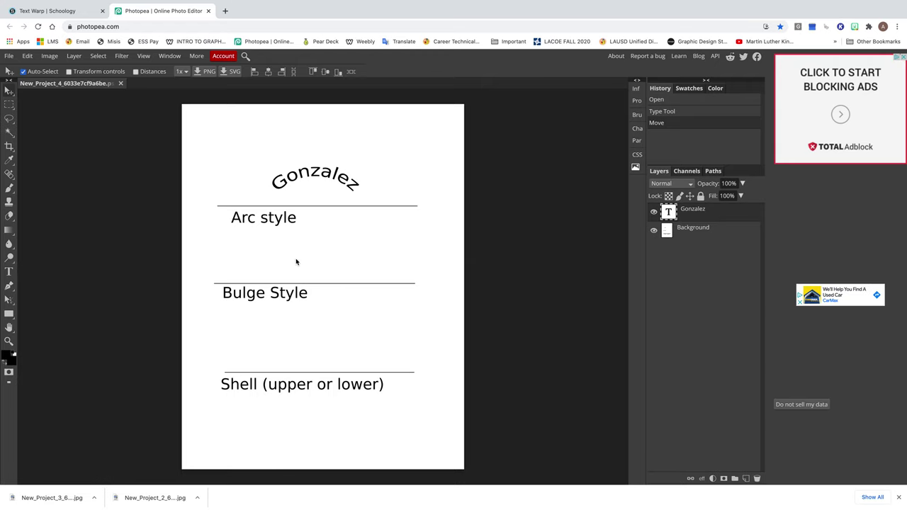
left_click_drag(350, 187, 349, 180)
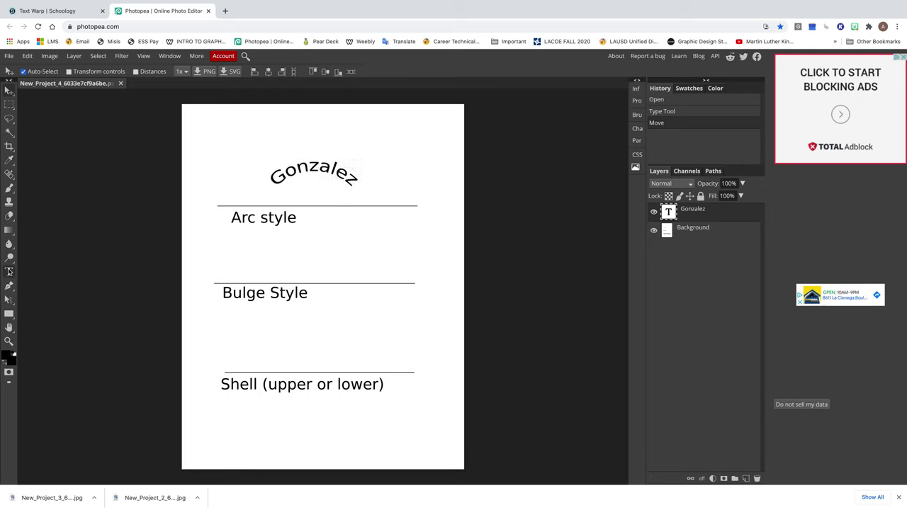
Step: Add the last name as a new 150 px text layer above the "Bulge Style" line
left_click(9, 272)
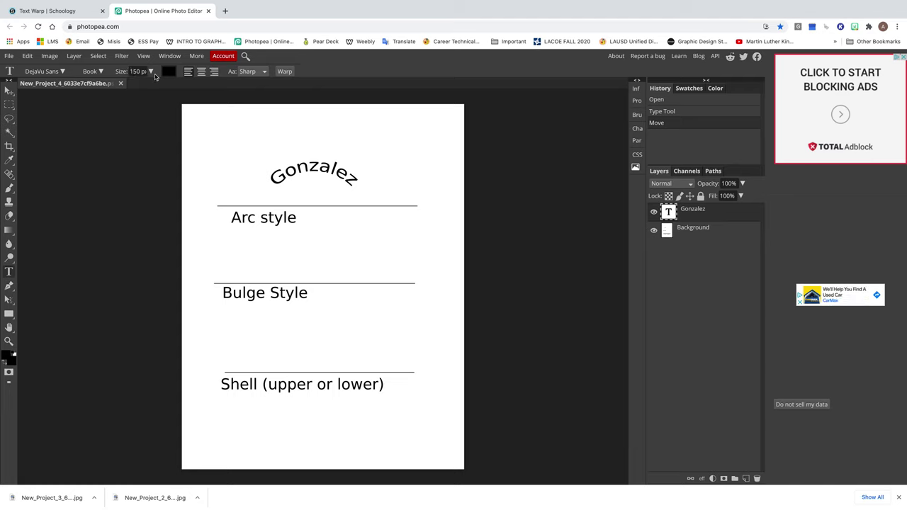
left_click(278, 260)
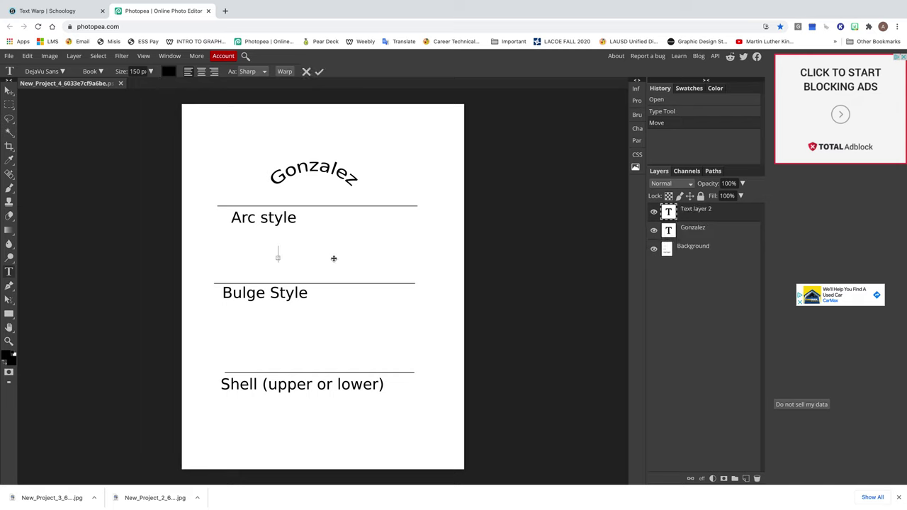
type("Gonzalez")
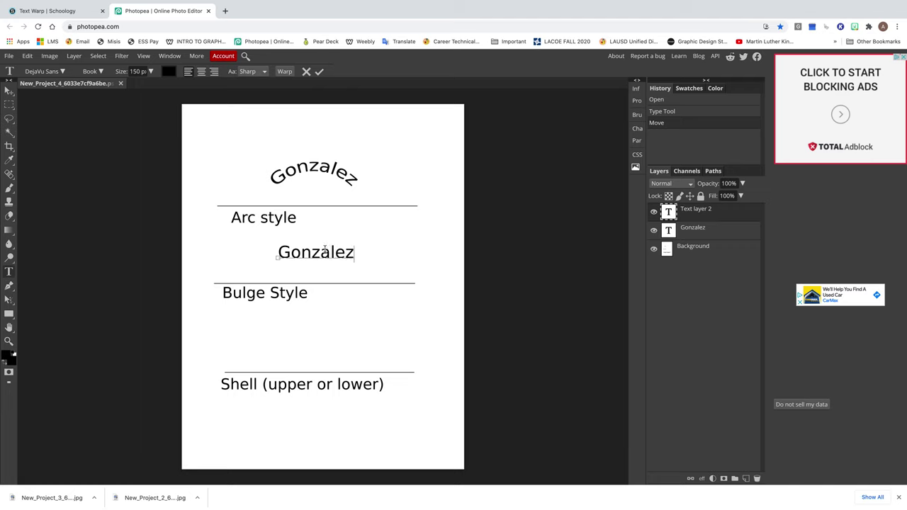
Step: Apply a Bulge warp with a 50% bend to the second name and nudge it into place above the "Bulge Style" line
left_click(285, 72)
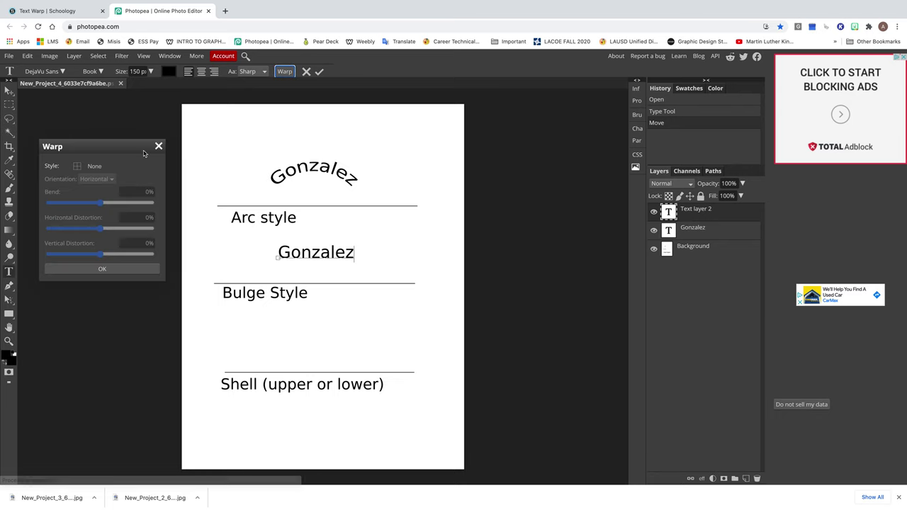
left_click(95, 167)
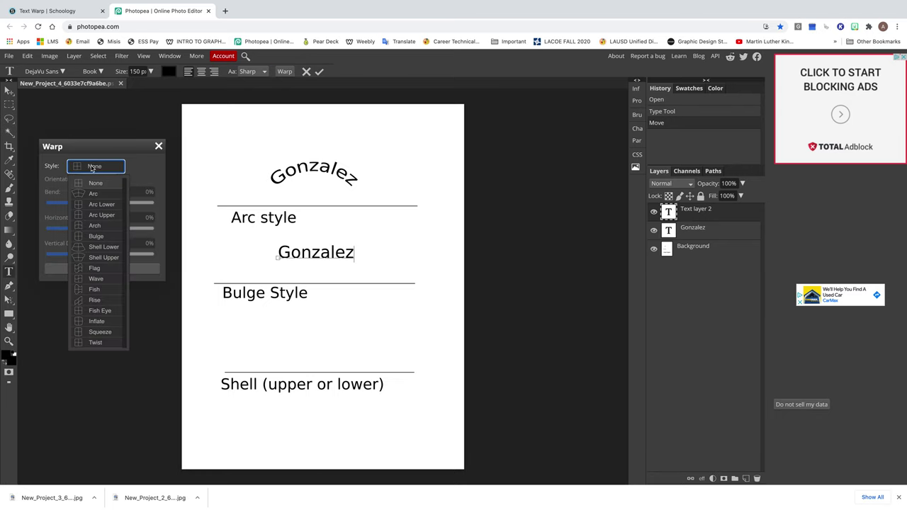
left_click(97, 237)
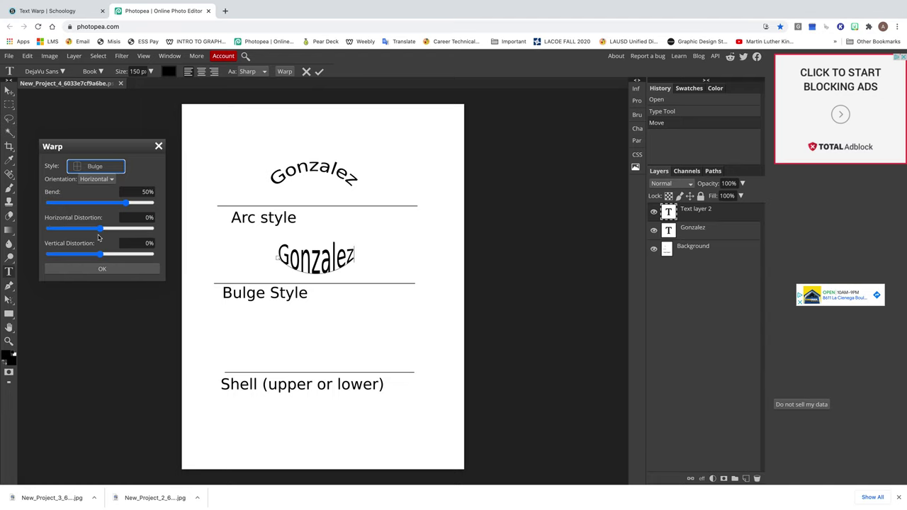
mouse_move(126, 203)
left_mouse_down()
mouse_move(140, 205)
mouse_move(88, 204)
mouse_move(142, 205)
mouse_move(126, 205)
left_mouse_up()
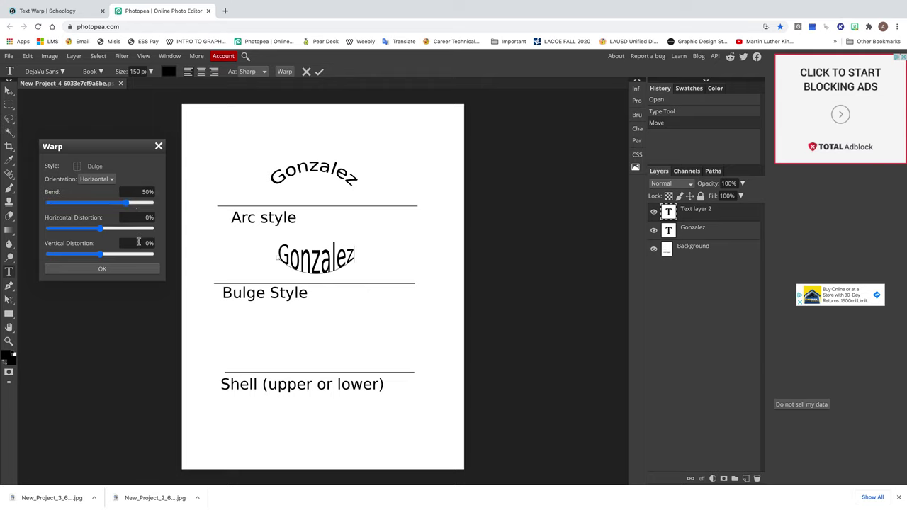
left_click(102, 269)
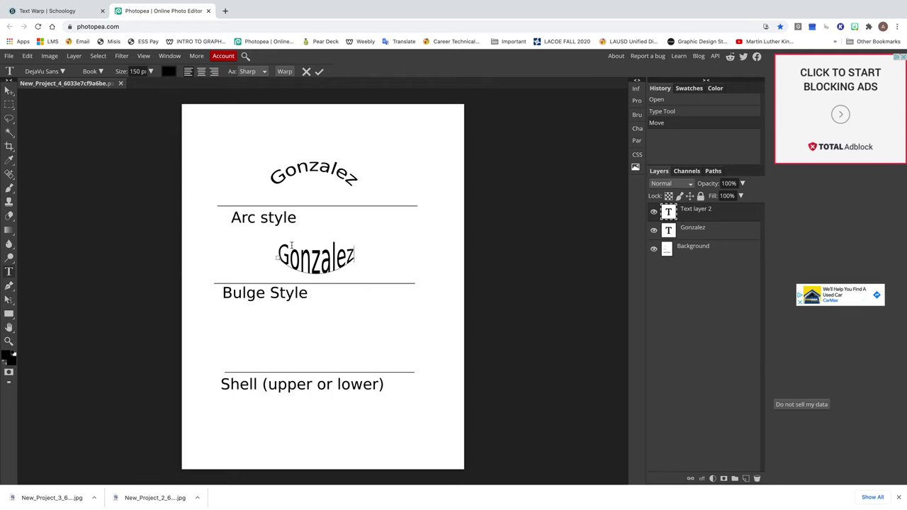
left_click(9, 90)
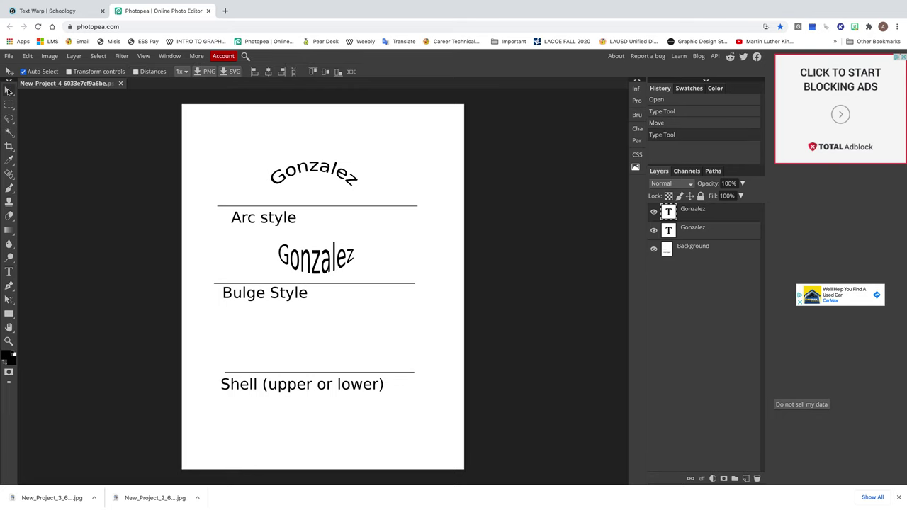
left_click_drag(324, 255, 324, 257)
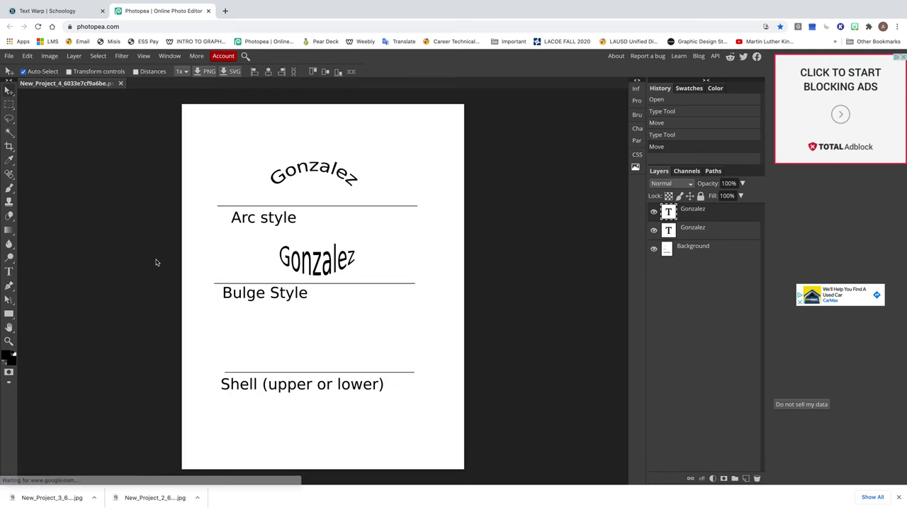
Step: Add the last name as a new 150 px text layer above the "Shell (upper or lower)" line
left_click(9, 272)
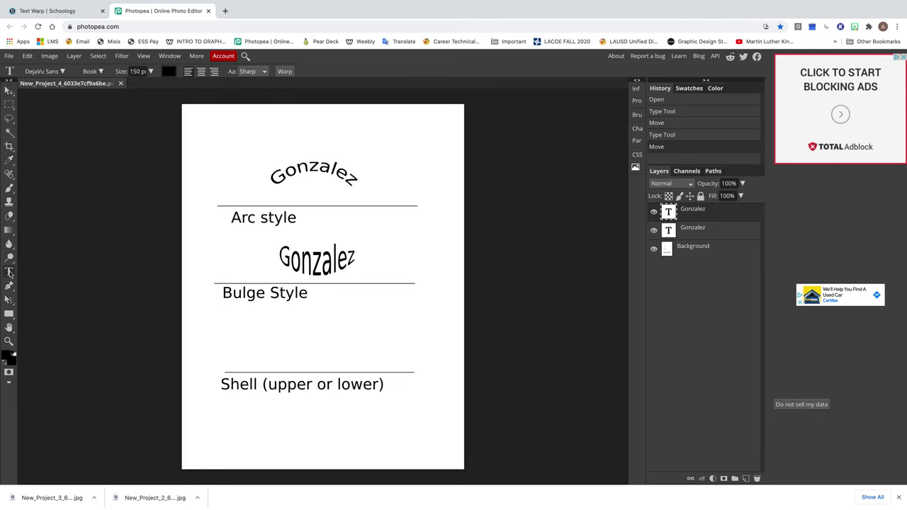
left_click(289, 347)
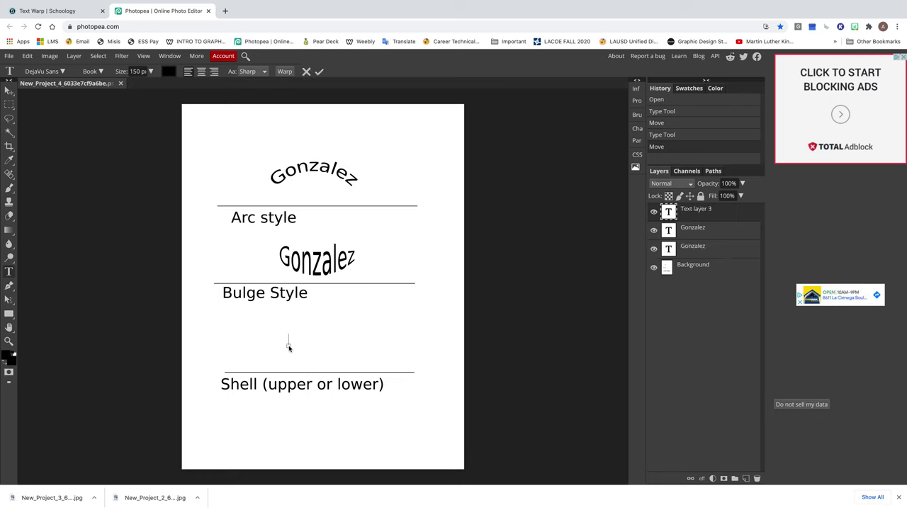
type("Gonzalez")
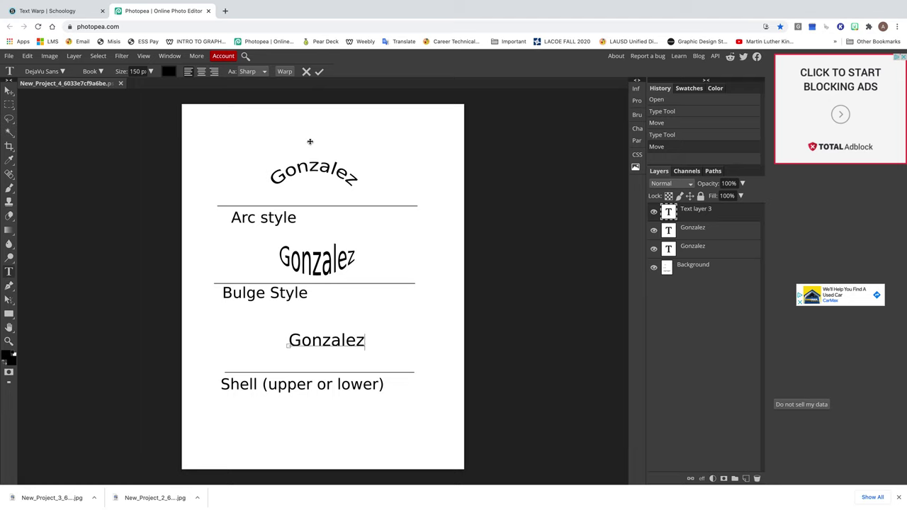
Step: Apply a Shell Upper warp with a 50% bend to the third name and nudge it into place above the "Shell (upper or lower)" line
left_click(285, 72)
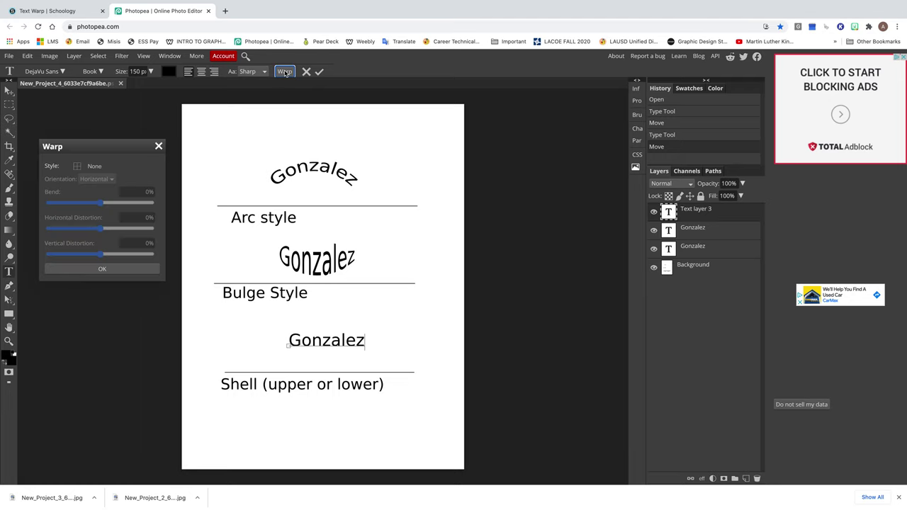
left_click(104, 167)
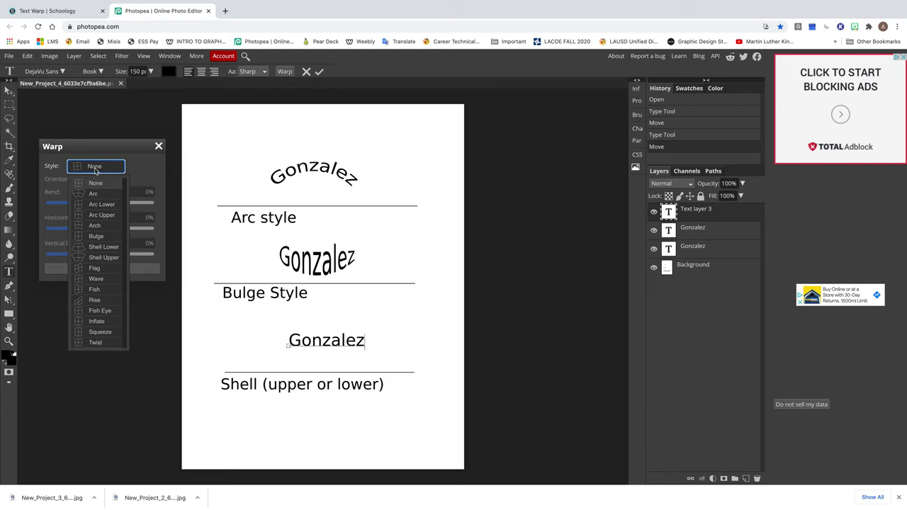
left_click(108, 260)
mouse_move(127, 203)
left_mouse_down()
mouse_move(71, 204)
mouse_move(125, 206)
left_mouse_up()
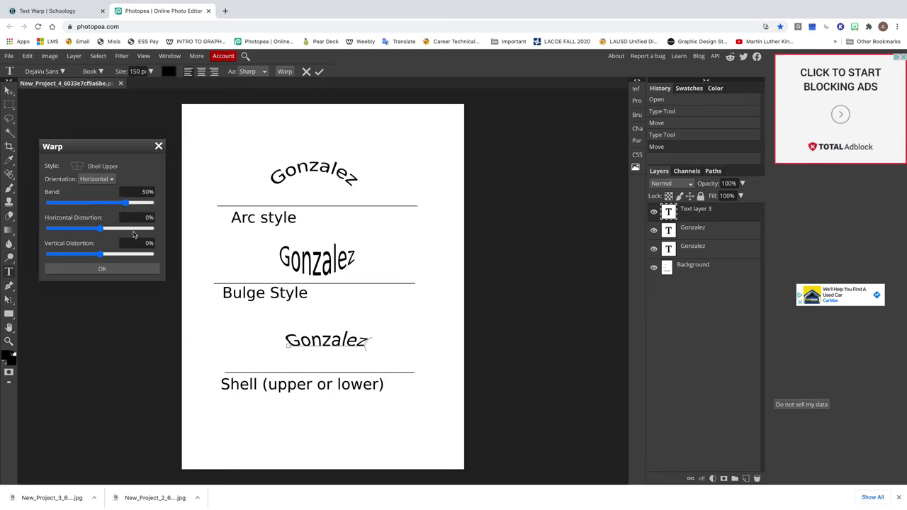
left_click(102, 269)
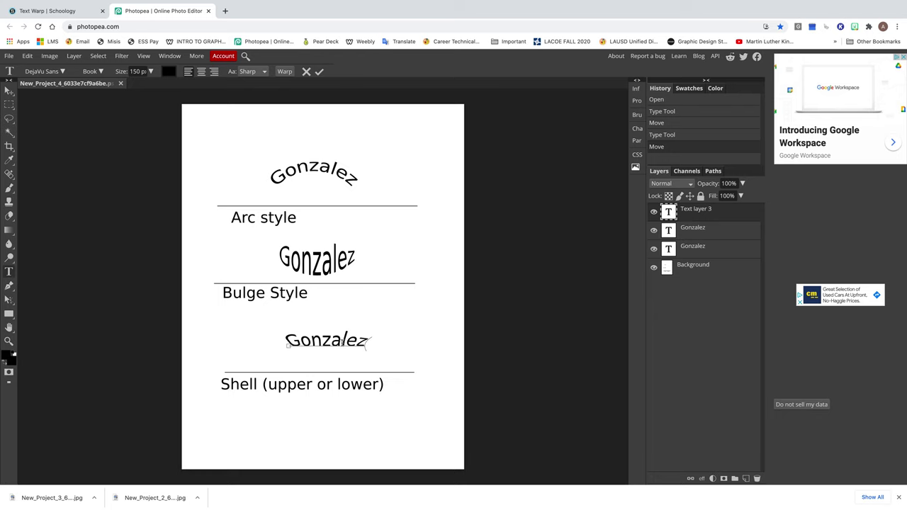
left_click(9, 91)
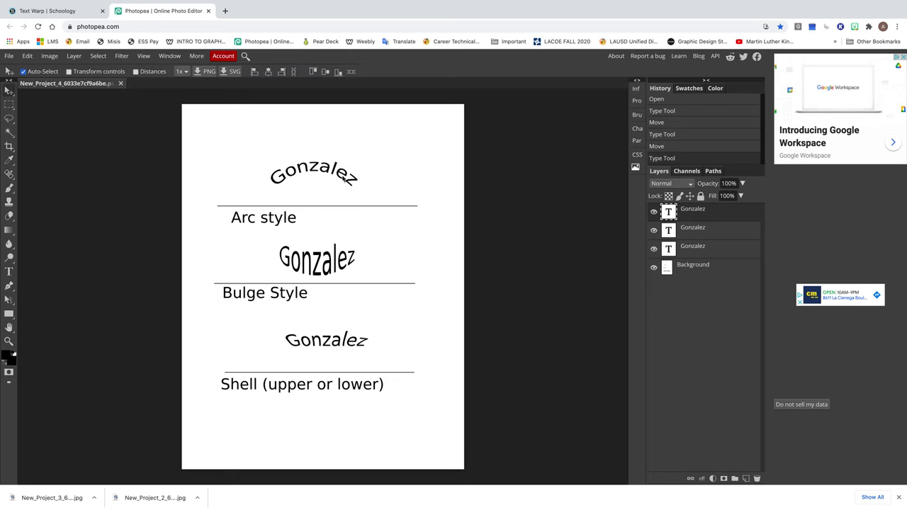
left_click_drag(334, 343, 325, 349)
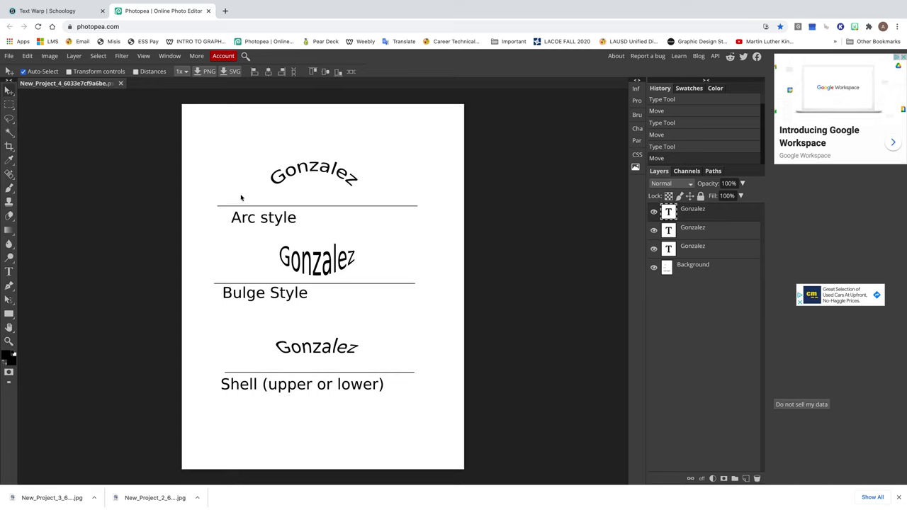
Step: Export the finished worksheet as a 2550 × 3300 px JPG at 70% quality and save it
left_click(9, 56)
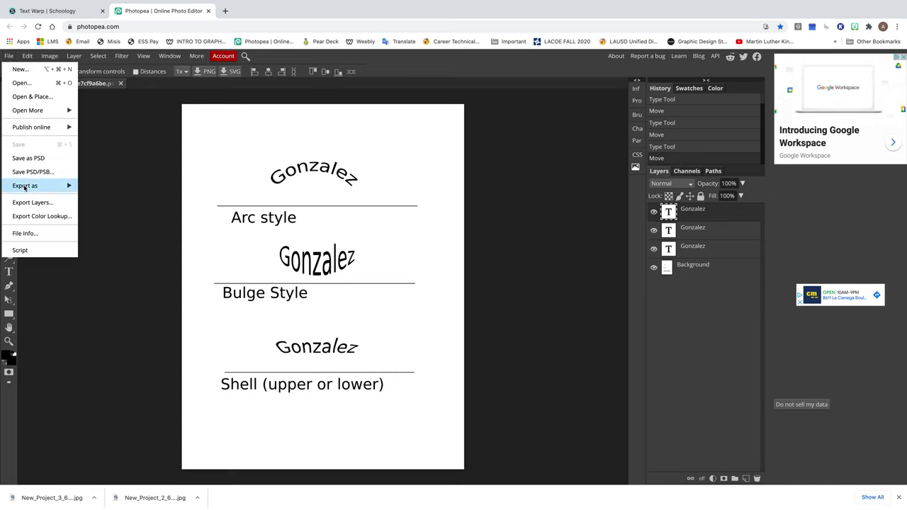
mouse_move(38, 186)
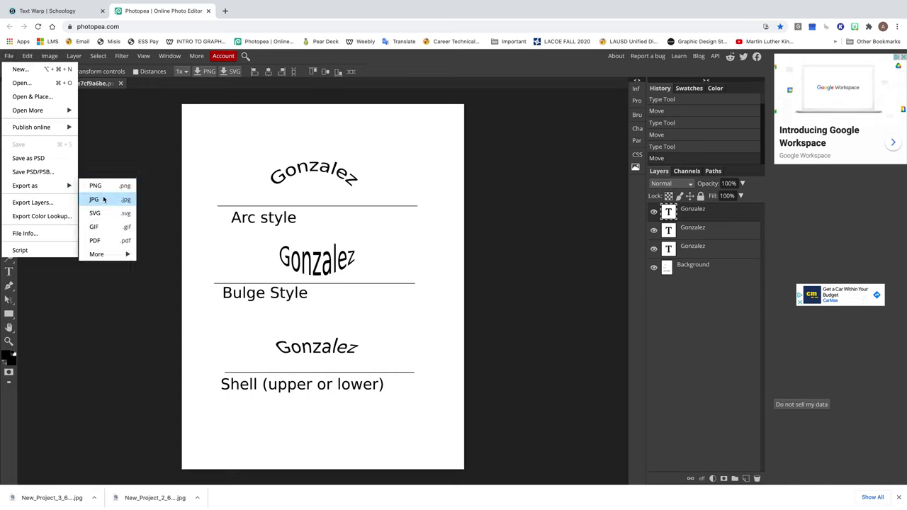
left_click(99, 202)
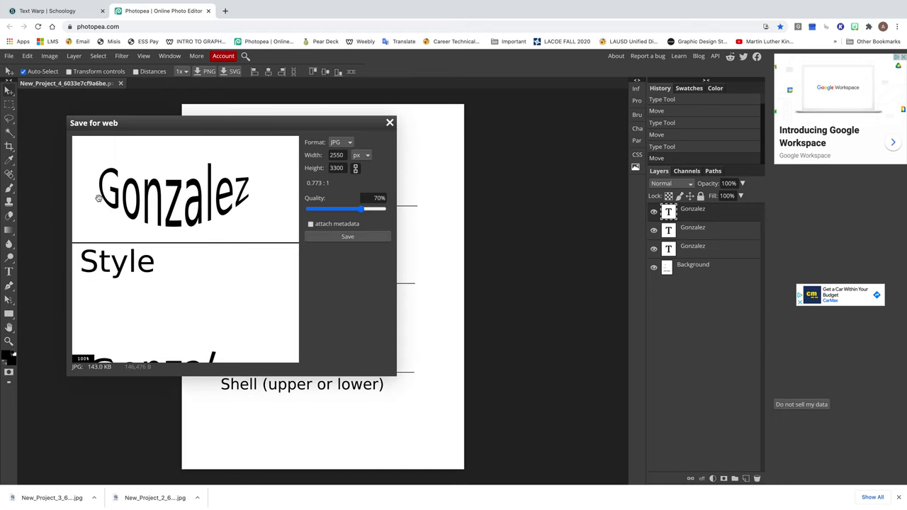
scroll(244, 208, "up", 1)
scroll(244, 207, "down", 4)
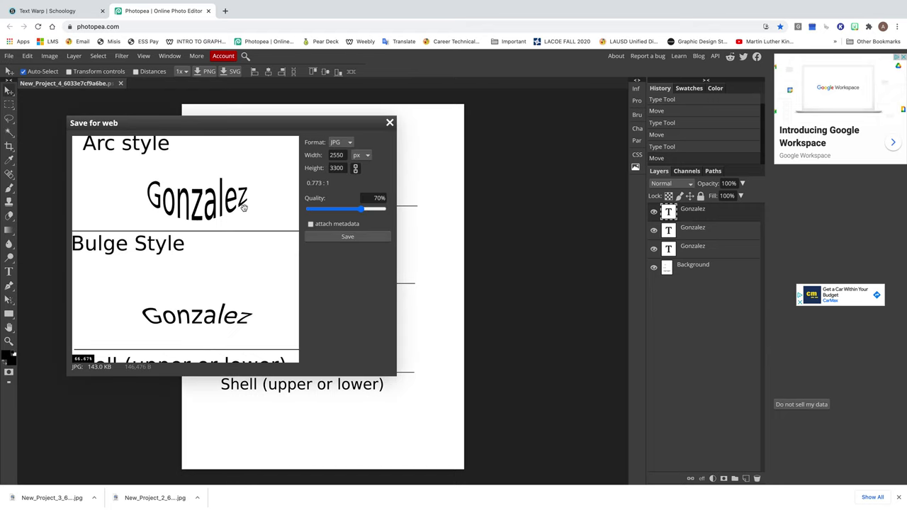
scroll(243, 207, "down", 1)
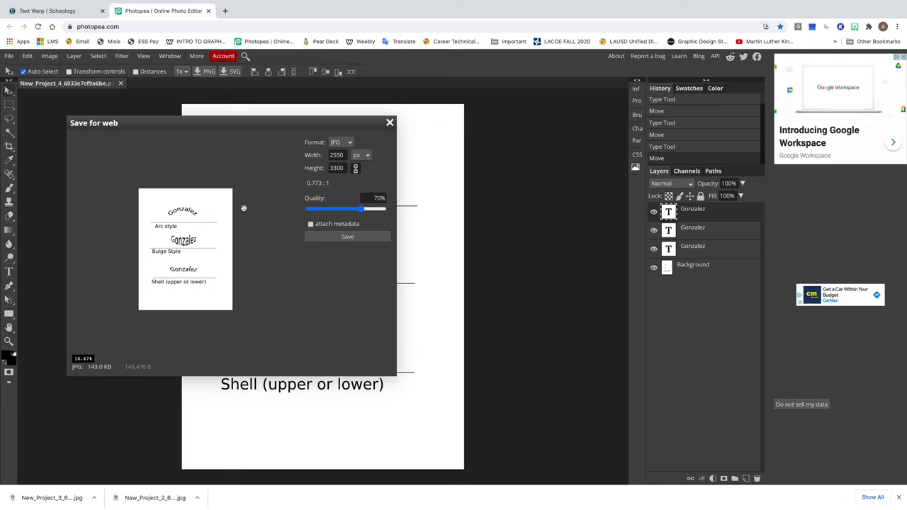
scroll(244, 208, "up", 3)
left_click(349, 238)
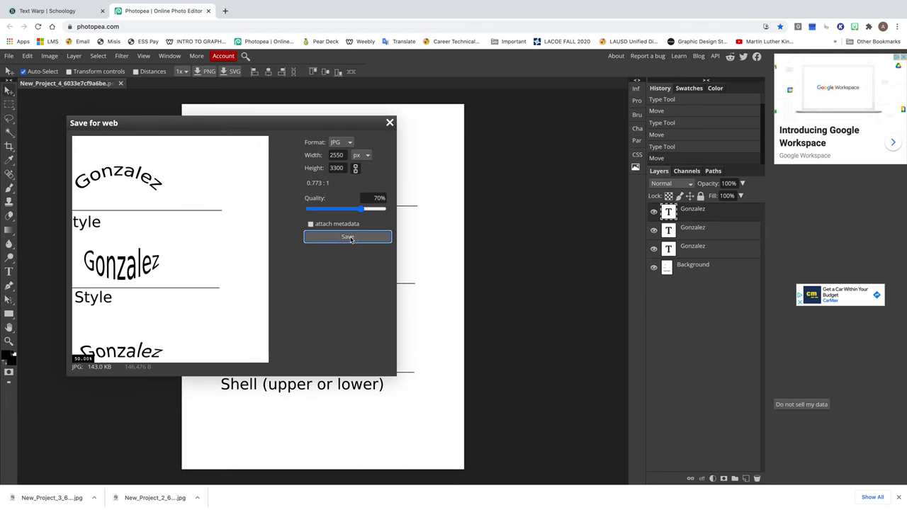